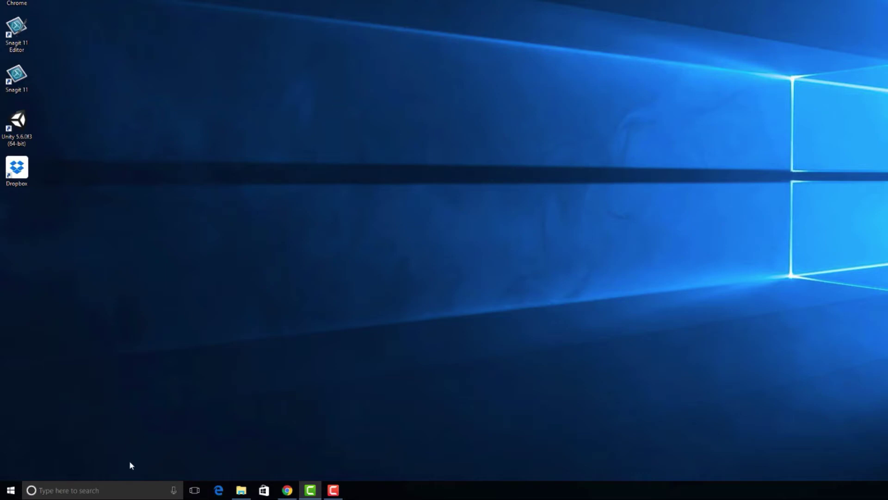
Step: Search Windows for "game", open the USB game controller setup and show the XBOX 360 controller's test properties
left_click(105, 490)
type("g")
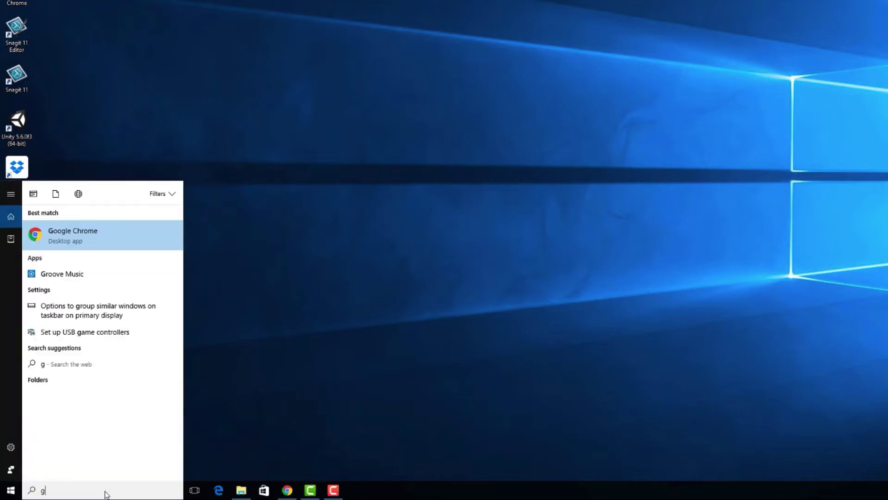
type("ame")
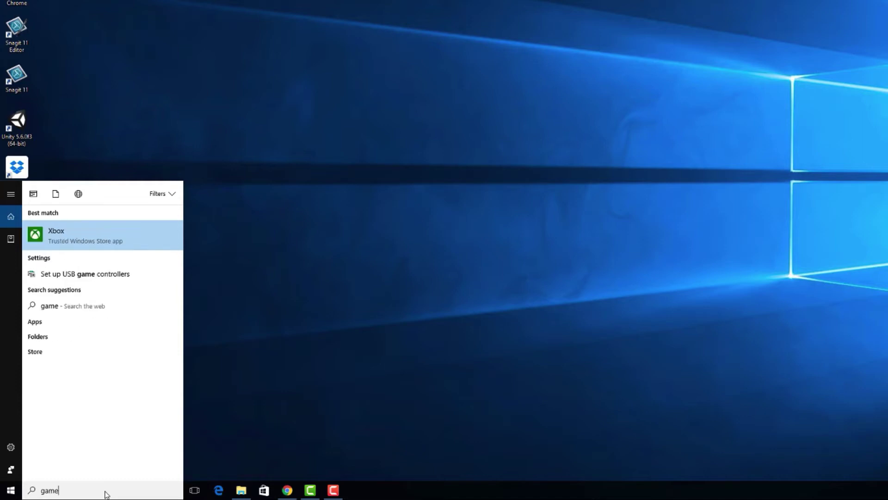
left_click(104, 276)
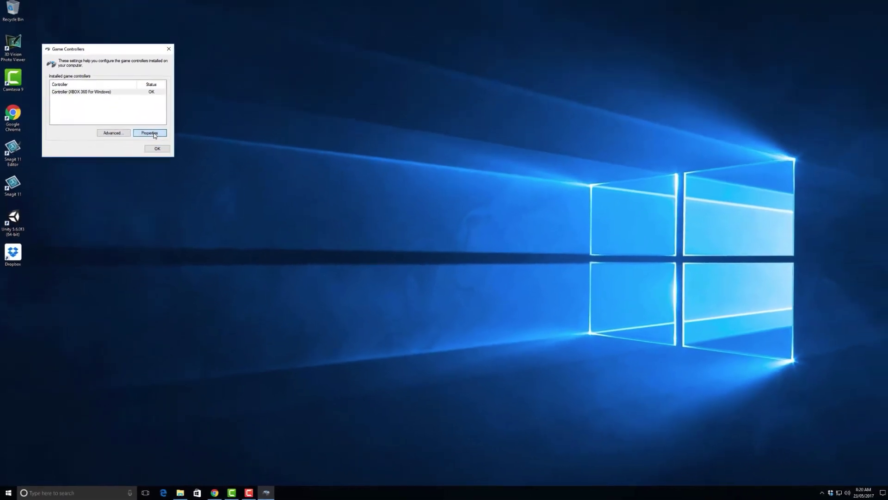
left_click(167, 101)
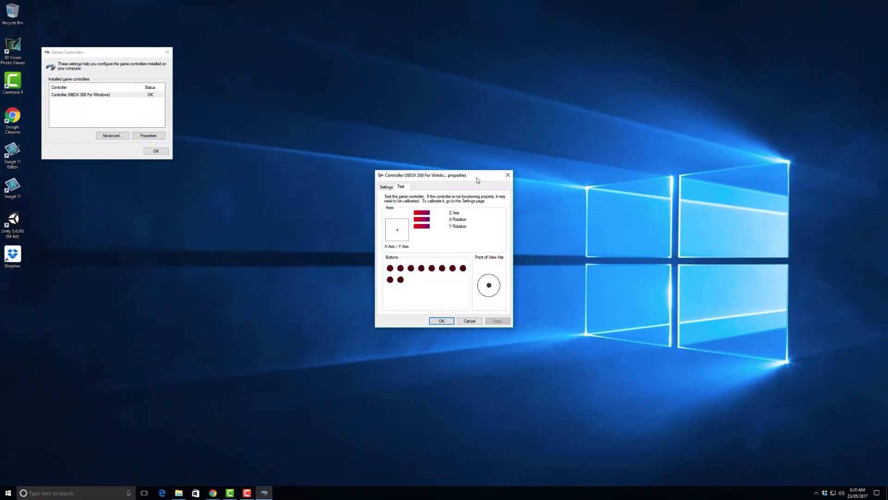
left_click_drag(478, 180, 350, 117)
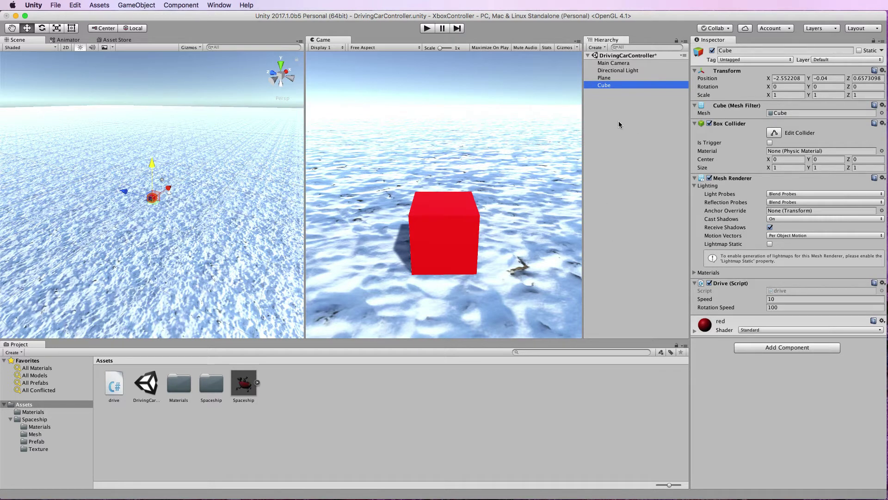
Step: In Unity, add a Rigidbody component to the Cube in the DrivingCarController scene
left_click(605, 77)
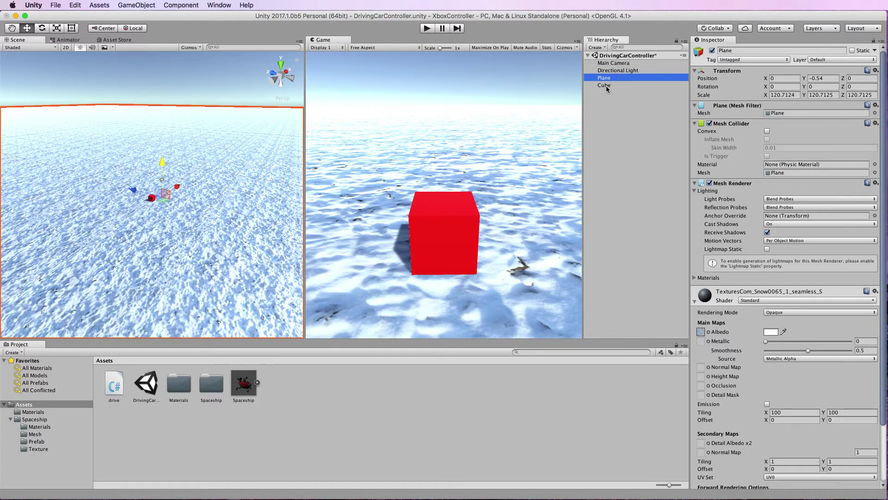
left_click(604, 85)
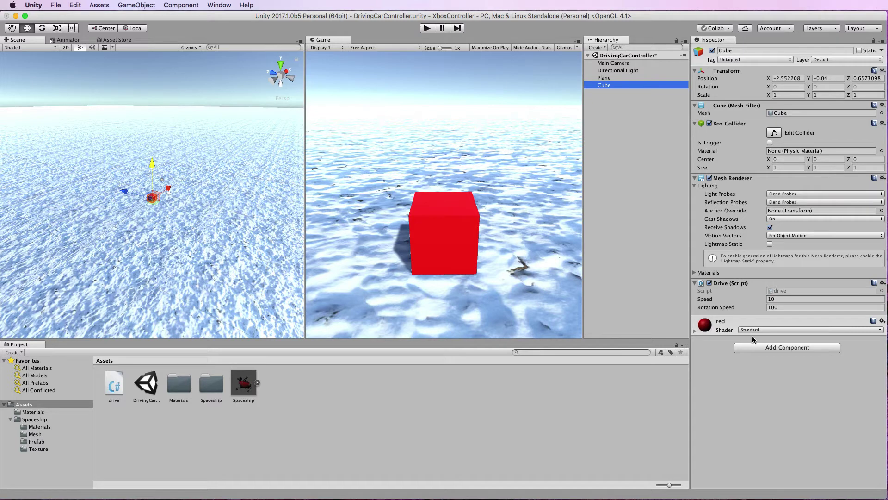
left_click(796, 347)
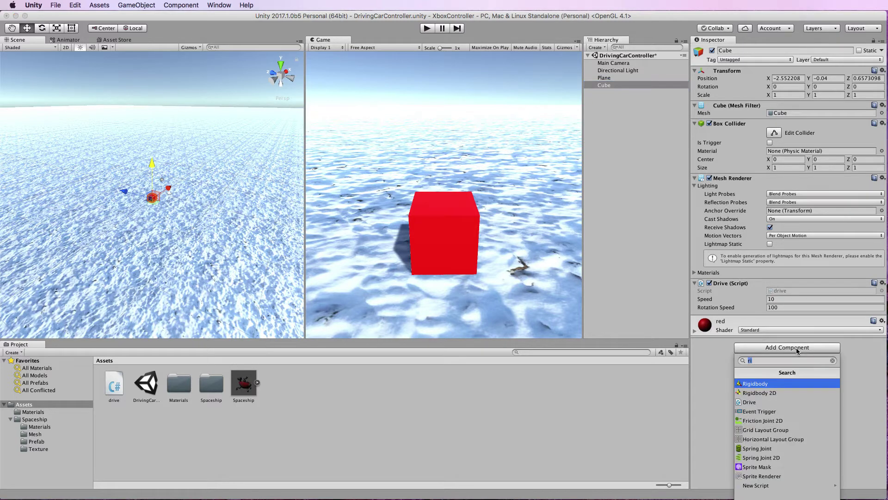
left_click(762, 383)
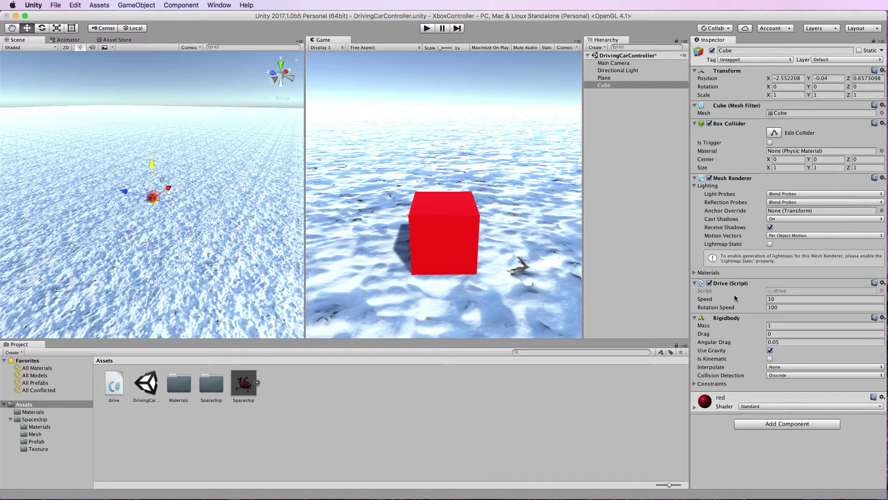
Step: Open the Cube's drive script in Sublime Text and highlight the Input.GetAxis call on the translation line
double_click(784, 291)
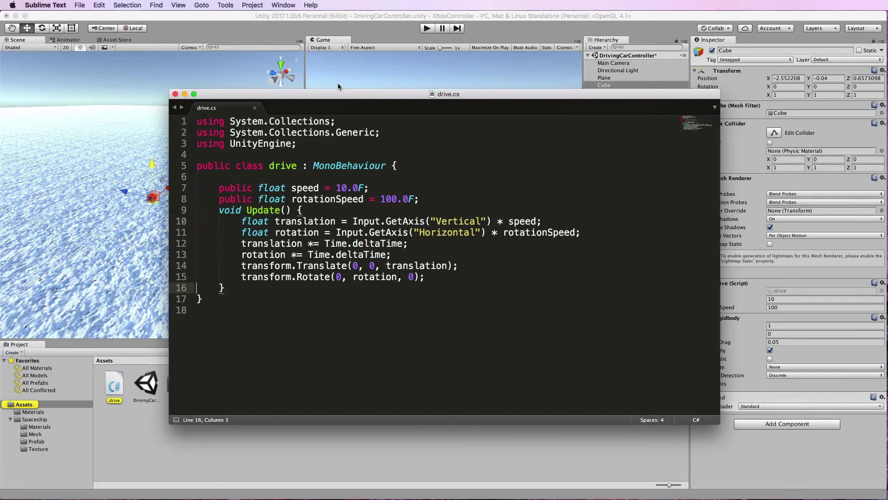
mouse_move(341, 97)
left_mouse_down()
mouse_move(352, 96)
mouse_move(344, 99)
left_mouse_up()
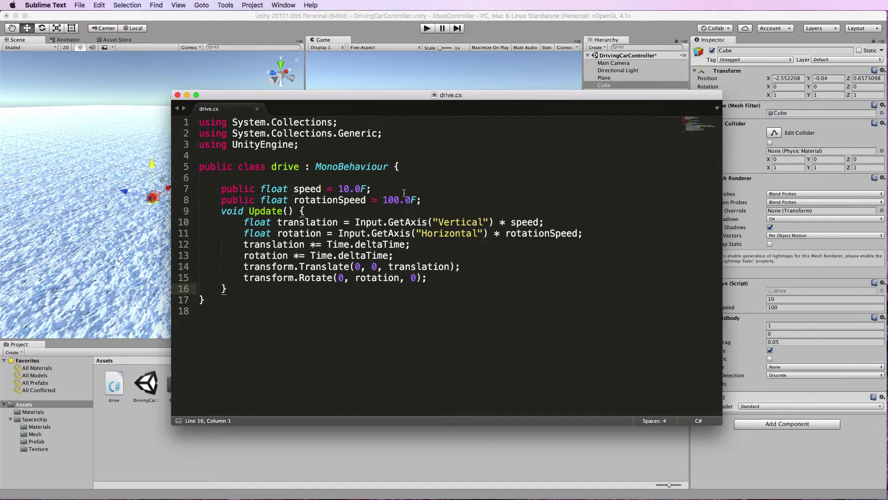
left_click_drag(354, 222, 427, 223)
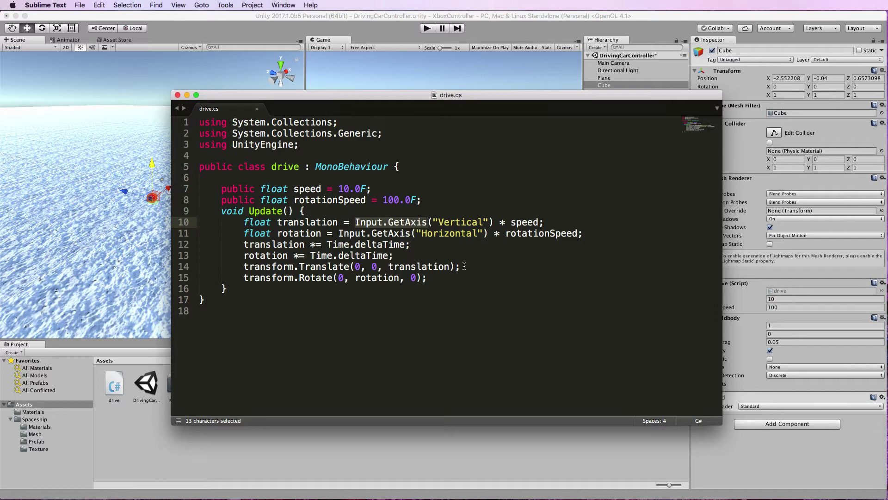
Step: Play-test the scene in Unity by driving the Cube forward, backward and turning it both ways, and end play mode
left_click(424, 29)
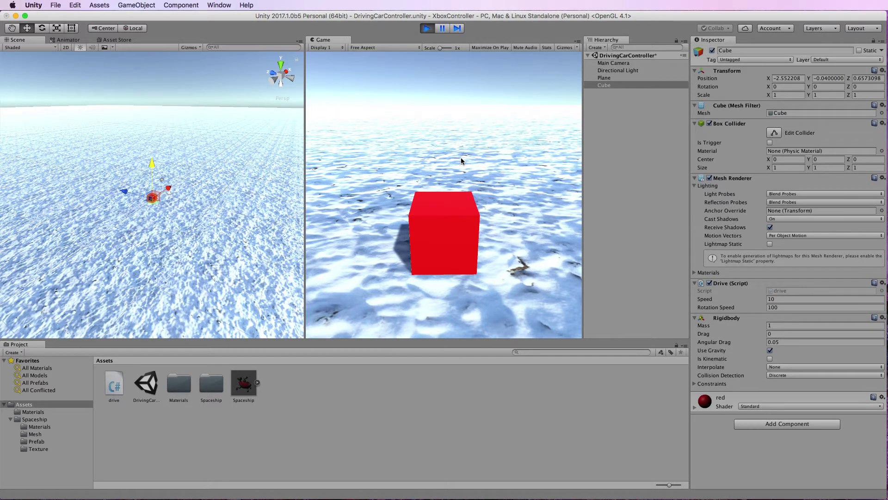
key("Up")
key("Left")
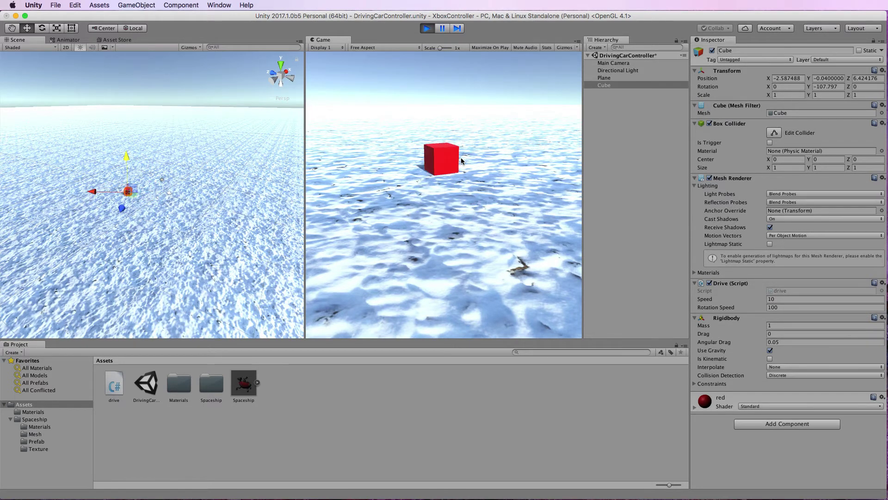
key("Up")
key("Left")
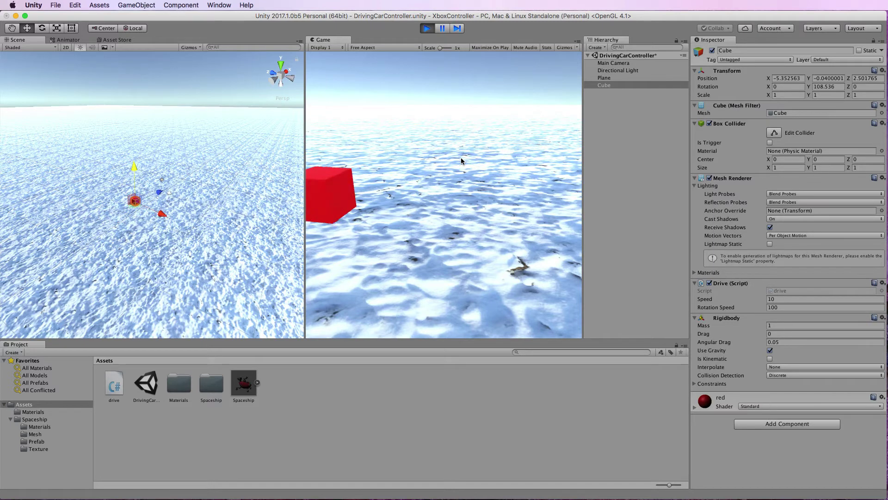
key("Up")
key("Left")
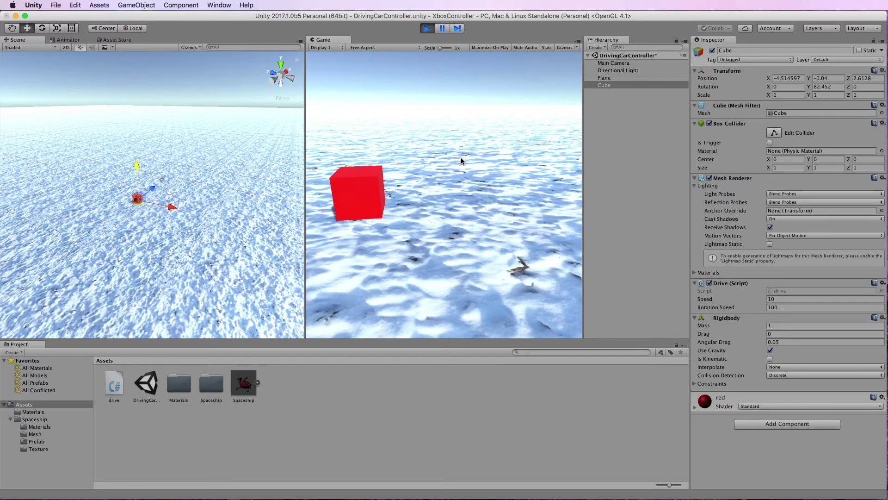
key("Up")
key("Down")
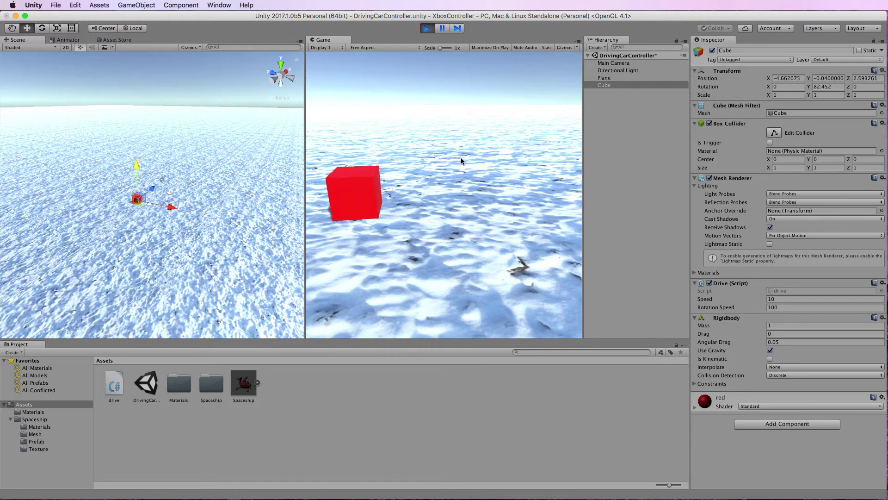
key("Up")
key("Right")
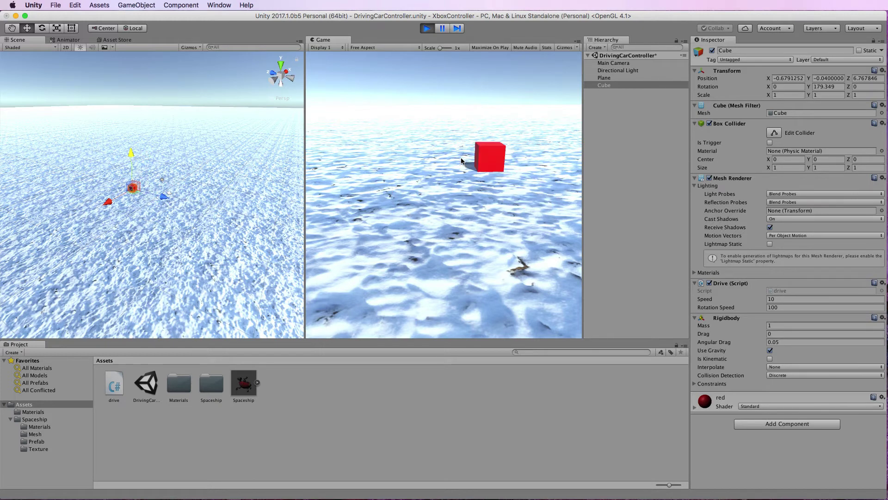
key("Up")
key("Right")
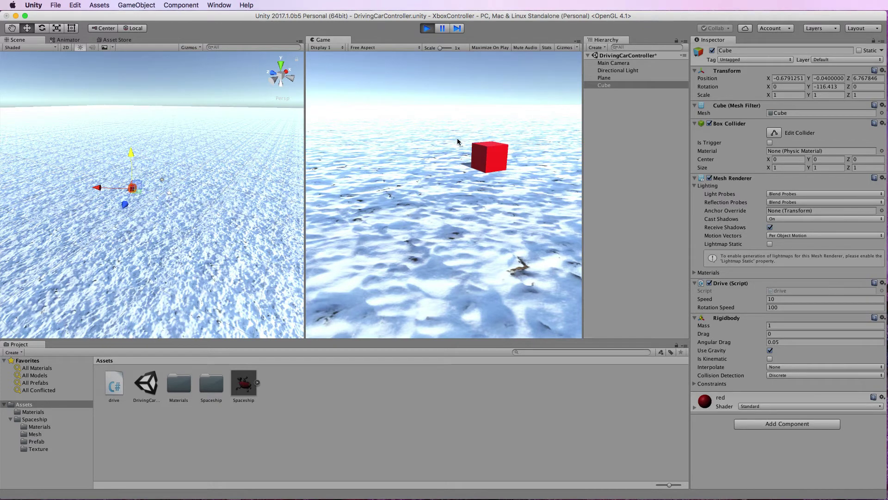
key("Left")
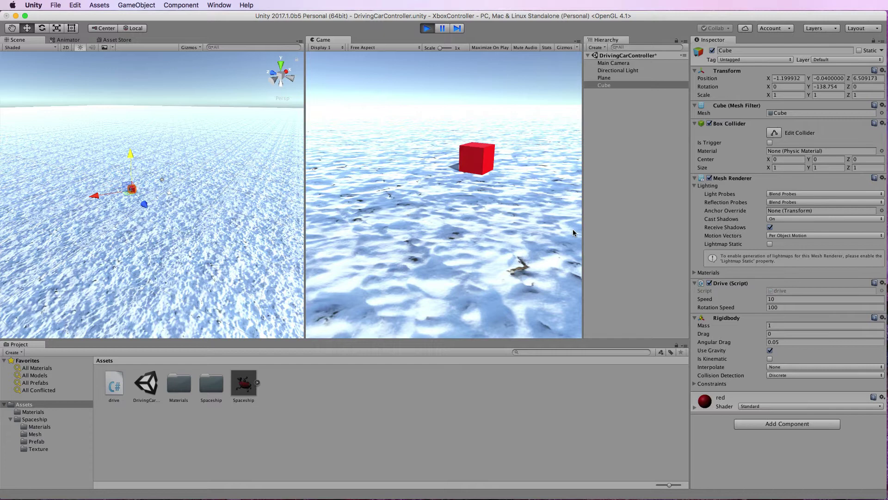
key("Up")
key("Left")
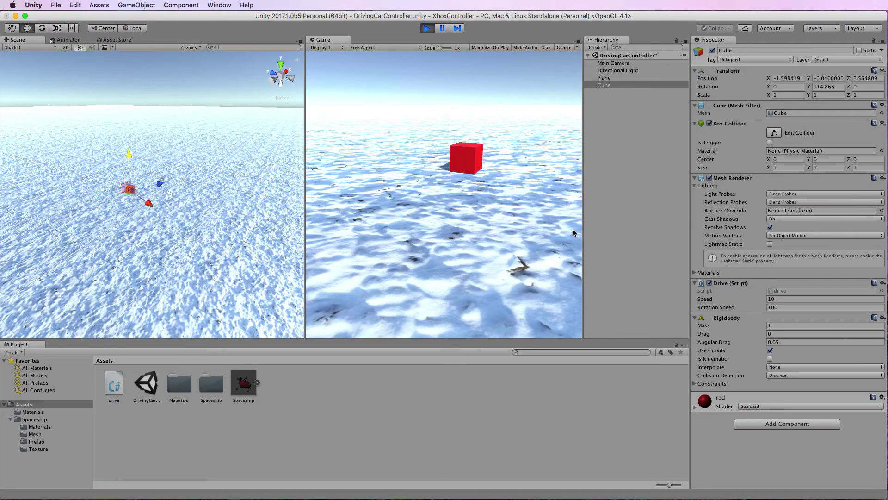
key("Up")
key("Left")
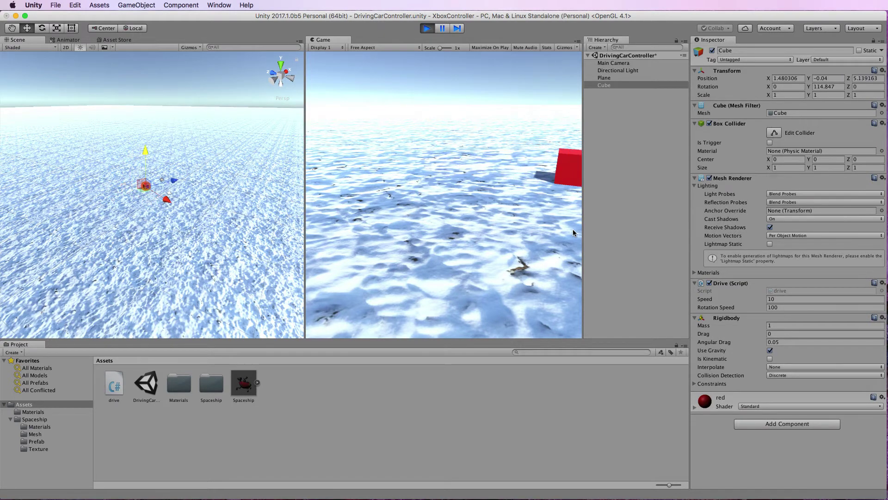
key("Up")
key("Left")
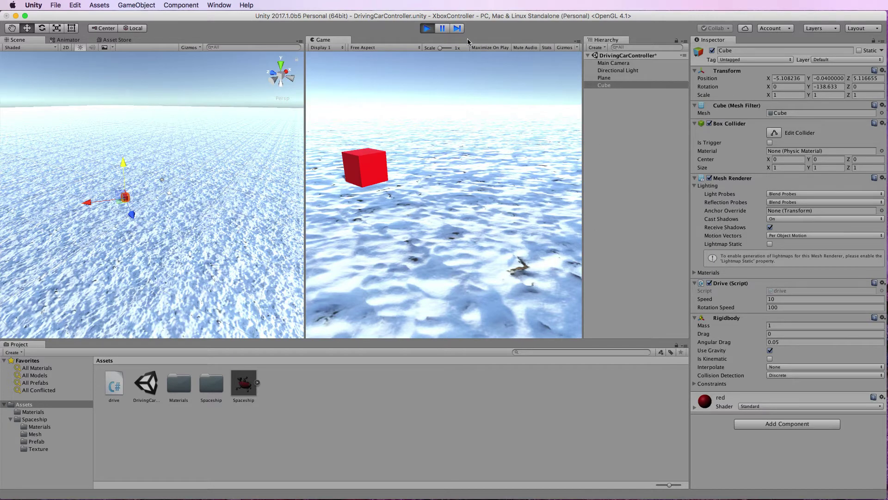
left_click(427, 29)
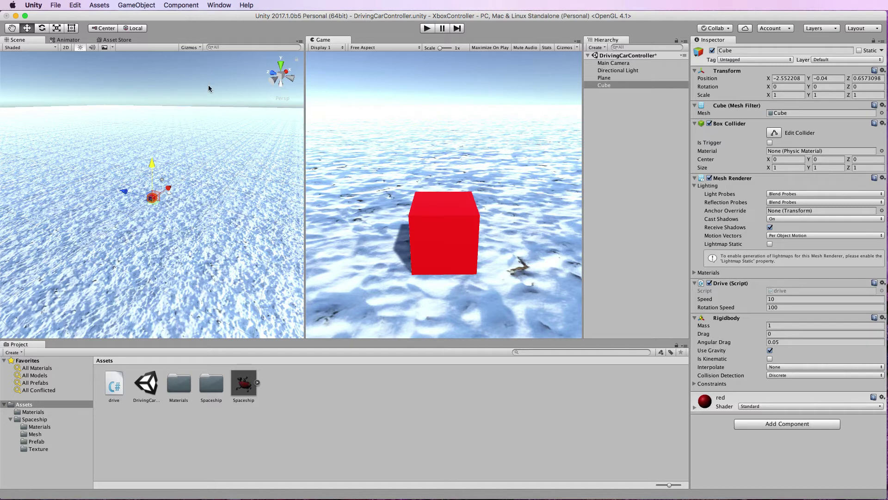
Step: Open the project's Input settings and examine the list of axes in the InputManager
left_click(76, 5)
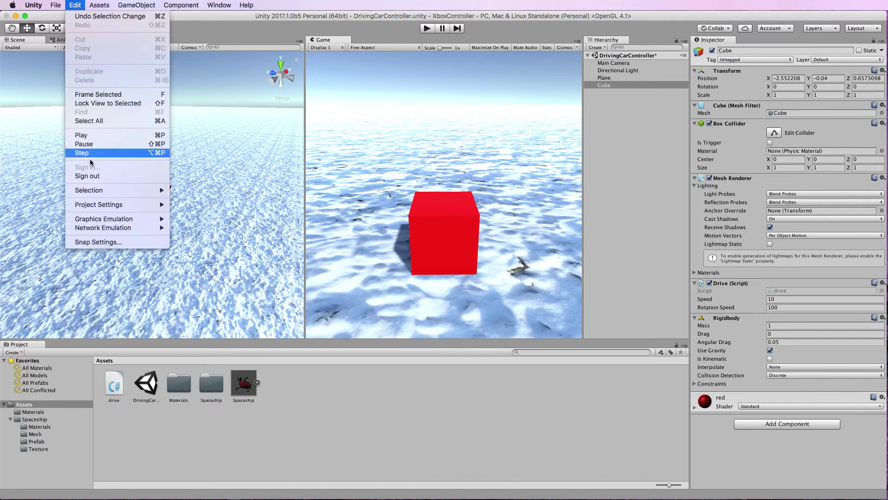
mouse_move(93, 208)
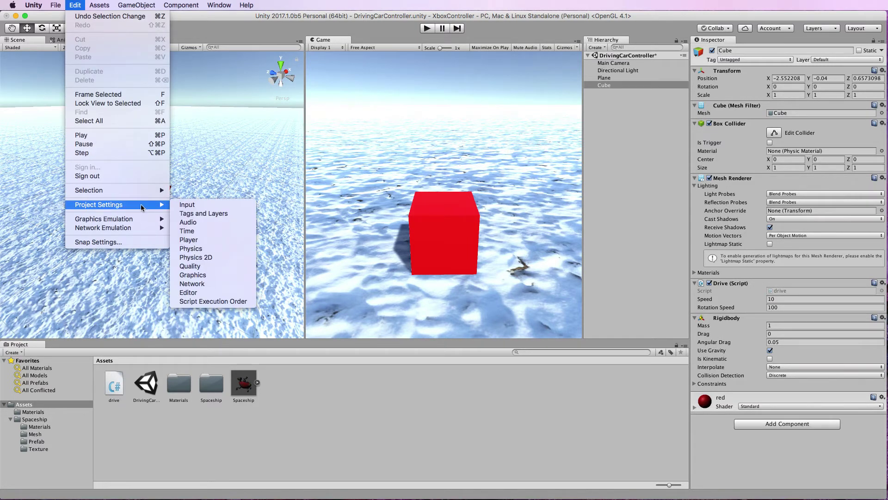
left_click(196, 205)
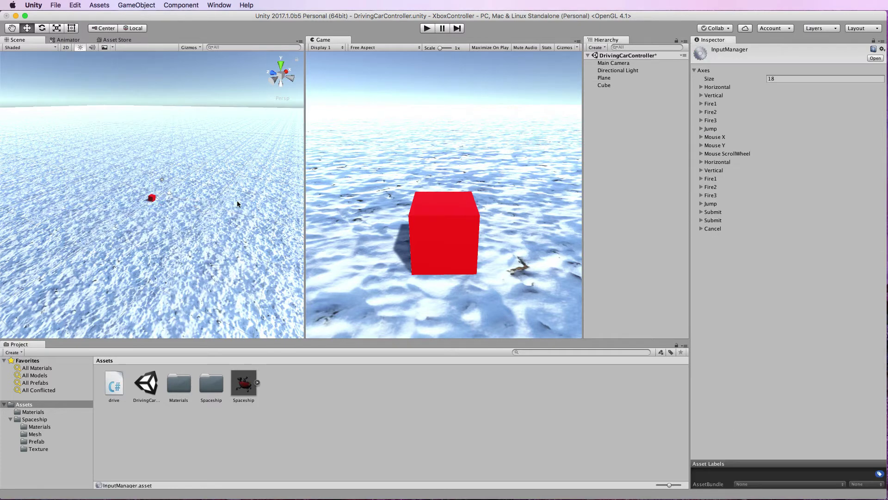
left_click(695, 70)
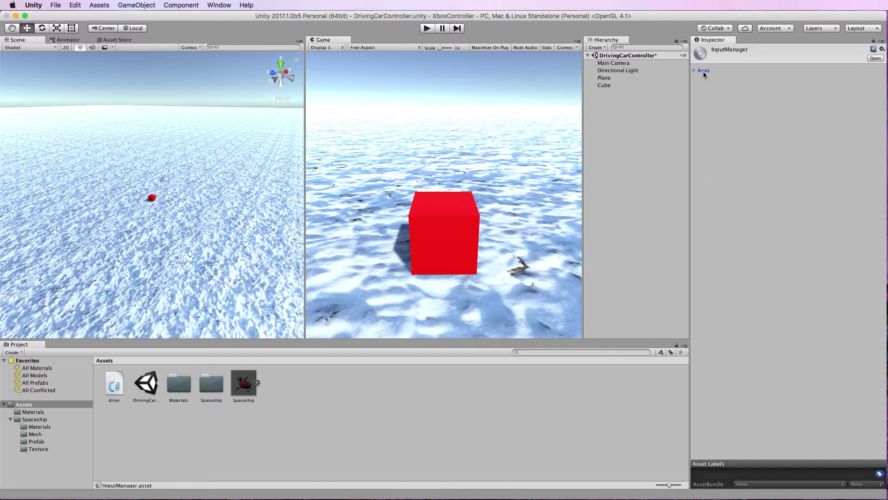
left_click(694, 70)
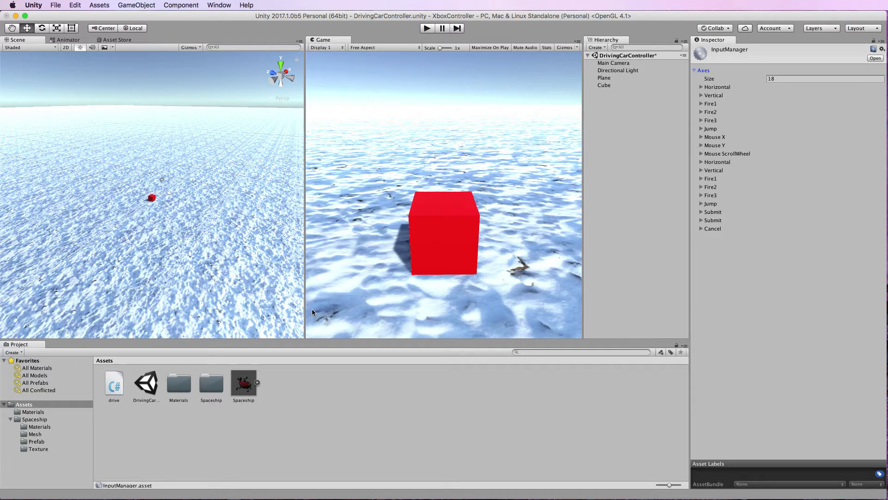
left_click(117, 388)
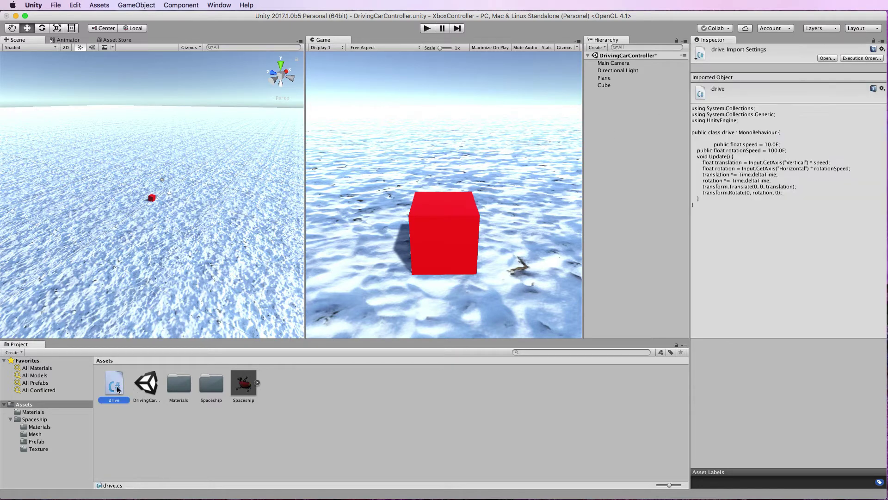
double_click(117, 389)
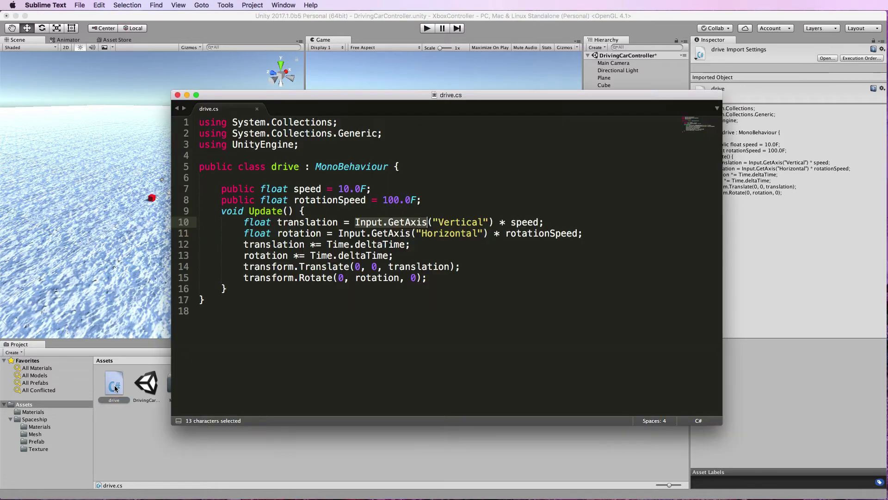
key("super+w")
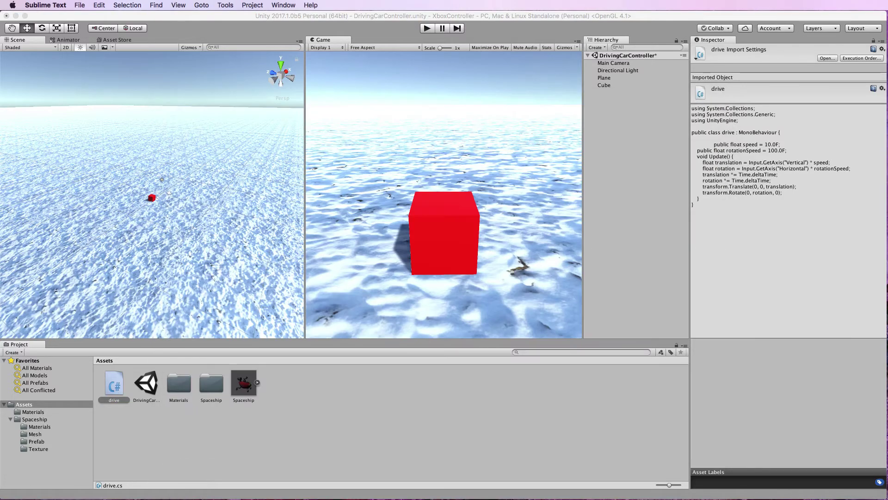
left_click(99, 15)
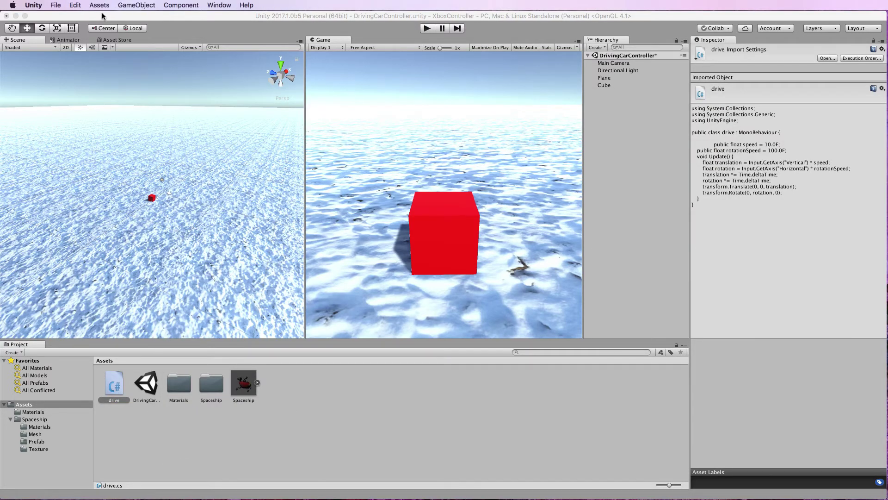
Step: Show the project's Input settings again and bring up drive.cs in Sublime Text to compare its axis names
left_click(78, 6)
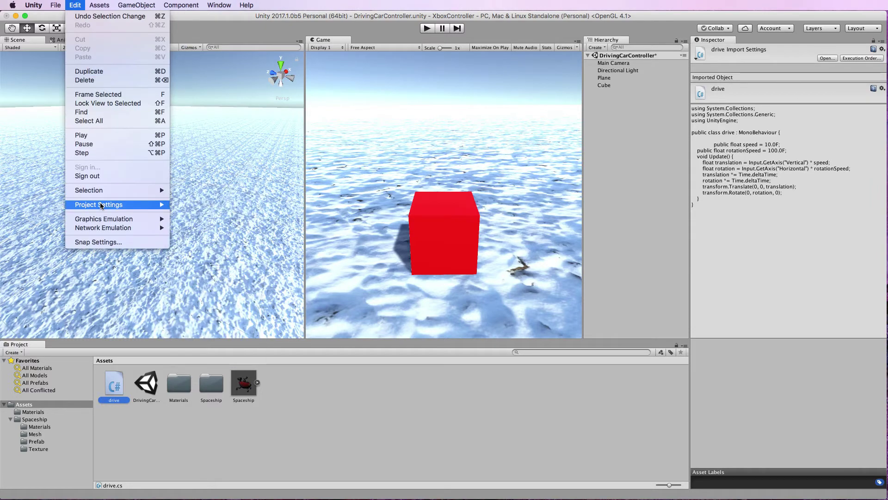
mouse_move(101, 205)
left_click(187, 204)
key("super+Tab")
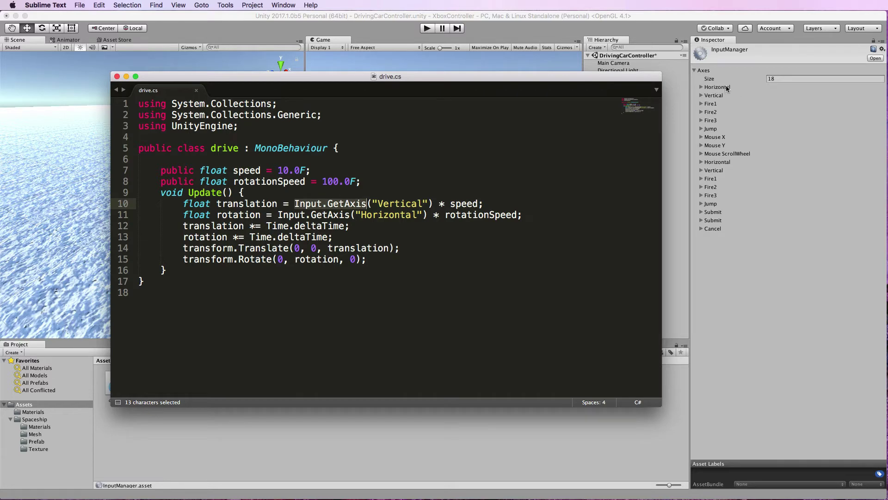
Step: Expand the first Vertical axis in the InputManager and examine its negative, positive and alternative button assignments
left_click(705, 96)
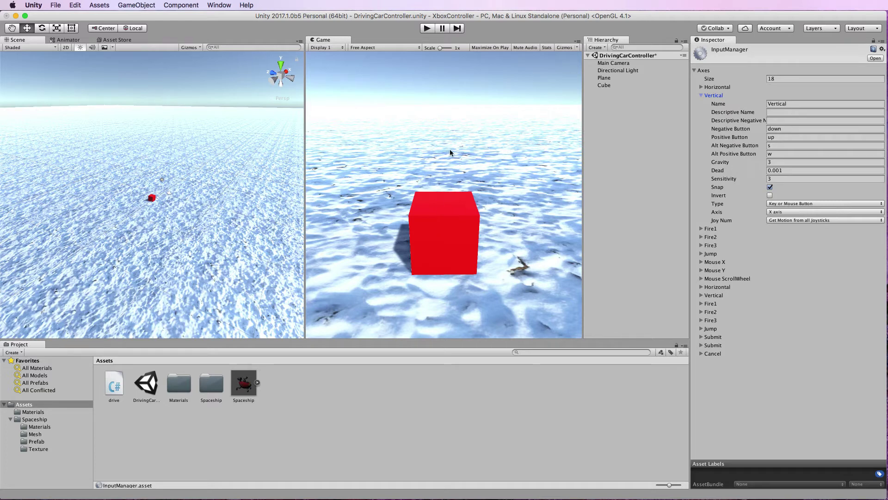
left_click(779, 138)
left_click(773, 129)
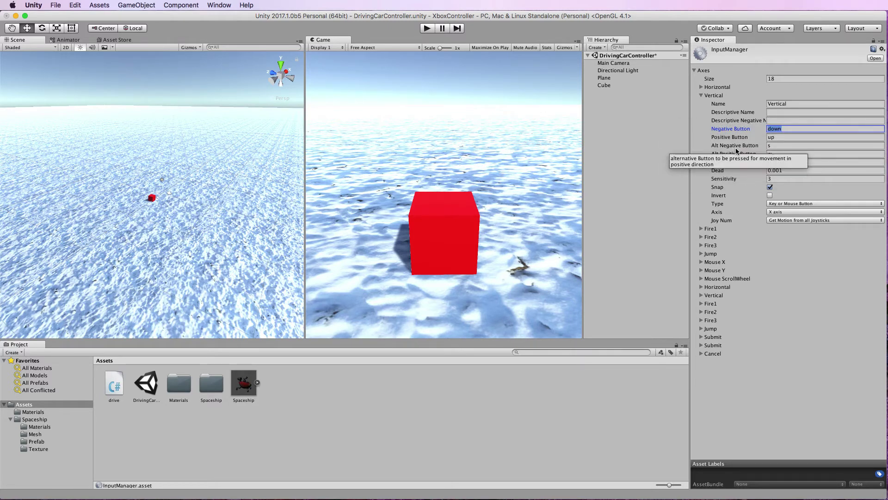
left_click(778, 146)
left_click(774, 154)
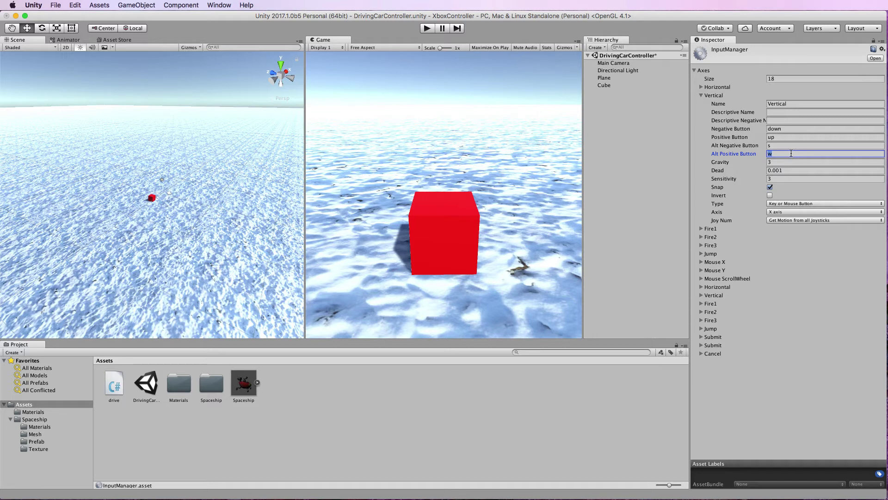
Step: Examine the first Horizontal axis's negative, positive and alternative button assignments, and collapse that axis again
left_click(702, 87)
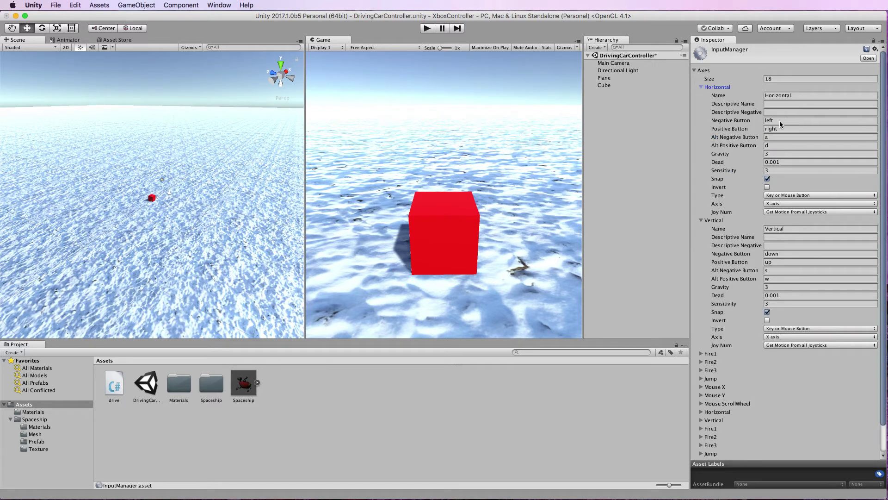
left_click(779, 121)
left_click(778, 130)
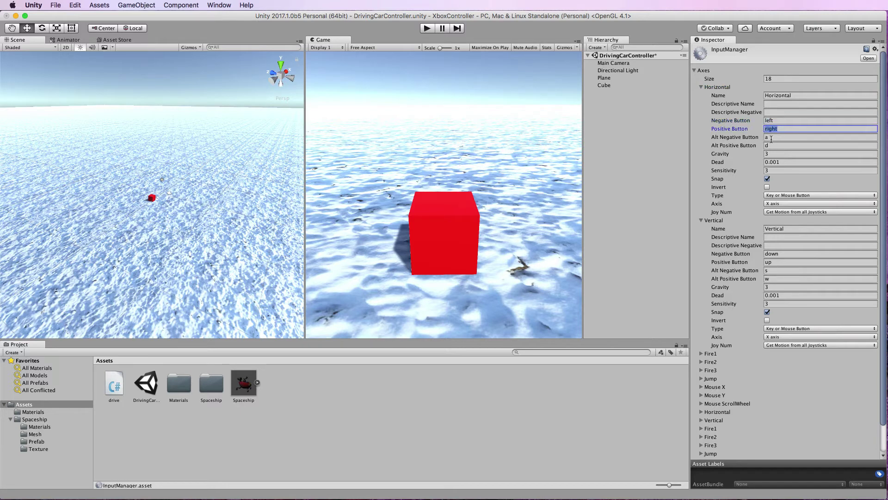
left_click(771, 138)
left_click(765, 146)
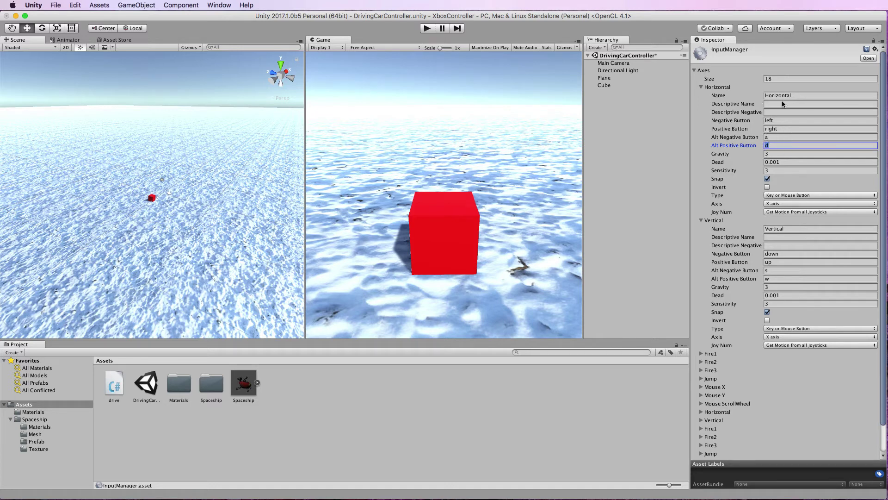
left_click(700, 87)
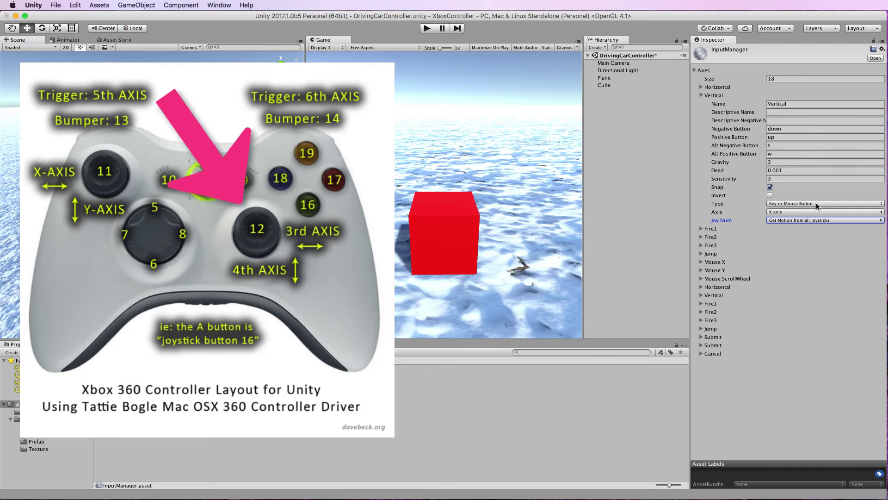
Step: Set the Vertical axis's type to Joystick Axis on the 3rd axis, play-test driving the Cube with it, and end play mode
left_click(768, 204)
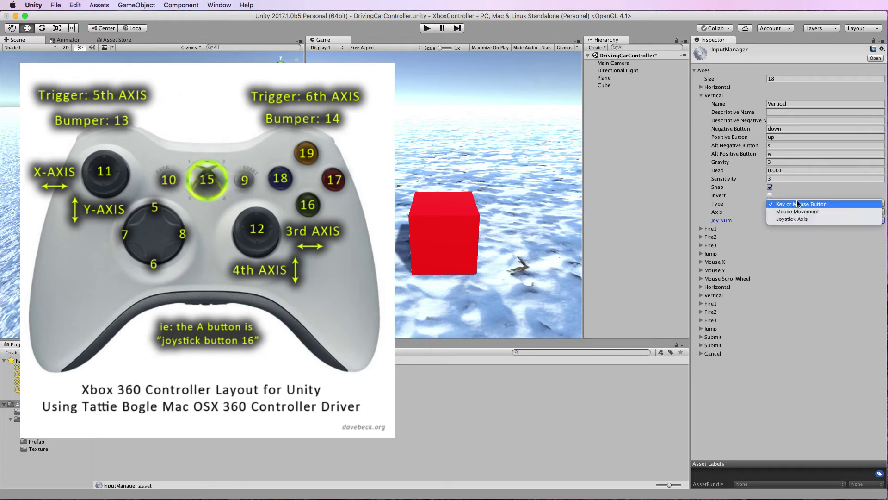
left_click(801, 218)
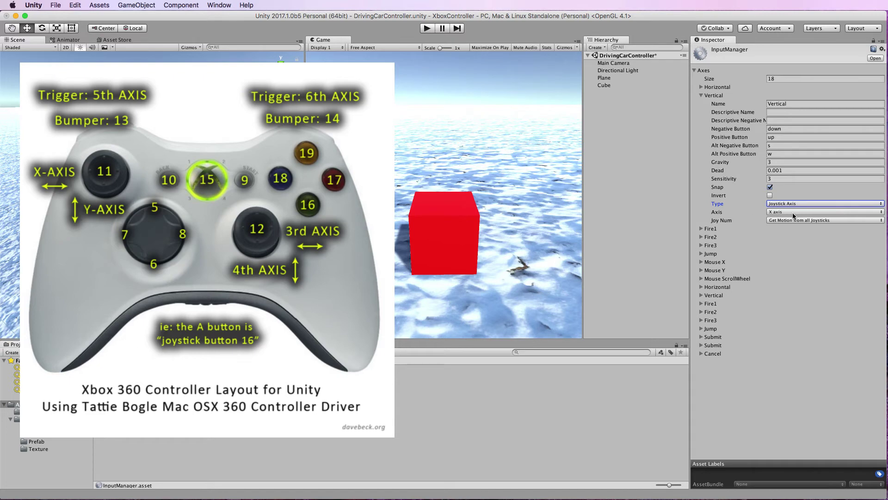
left_click(794, 213)
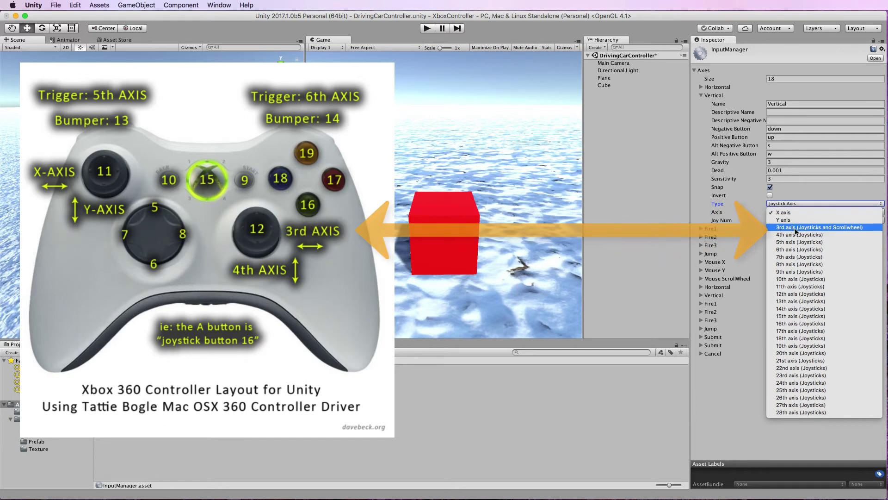
left_click(793, 228)
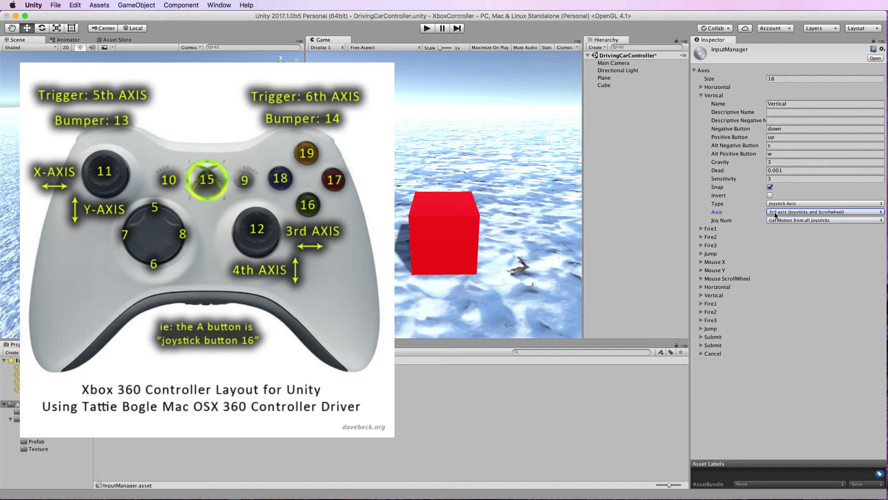
left_click(429, 29)
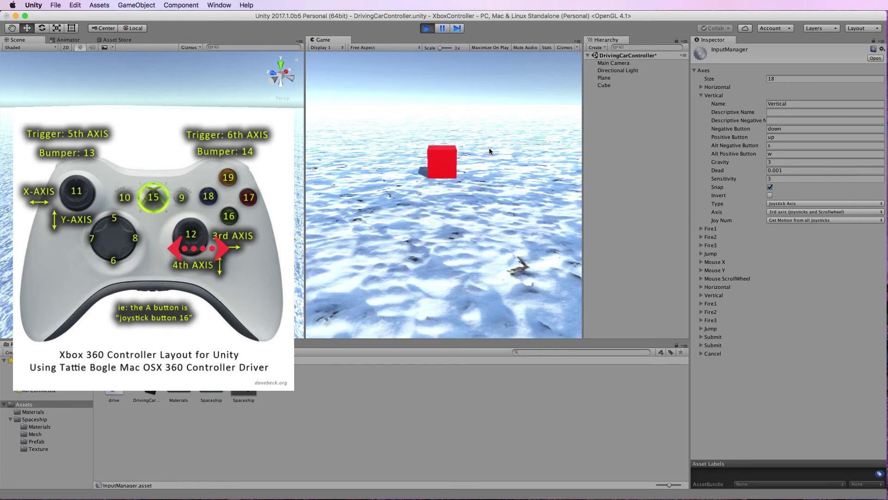
key("super+p")
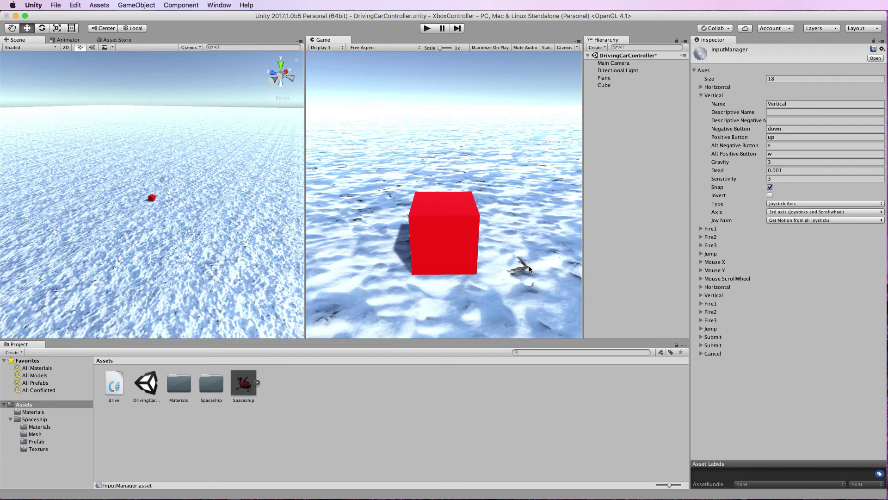
Step: In the drive script, add an if(Input.GetButton("Fire1")) block after transform.Rotate that calls AddForce(0,10,0) on the Rigidbody, and save it
left_click(607, 85)
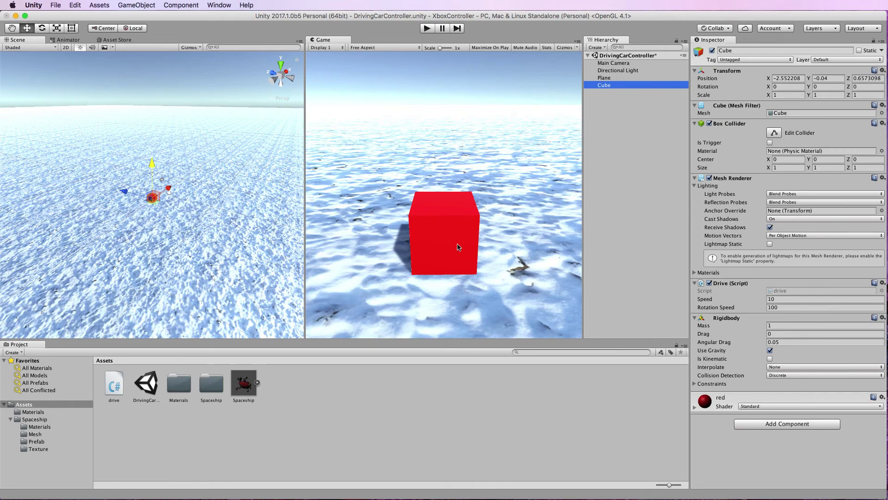
double_click(113, 384)
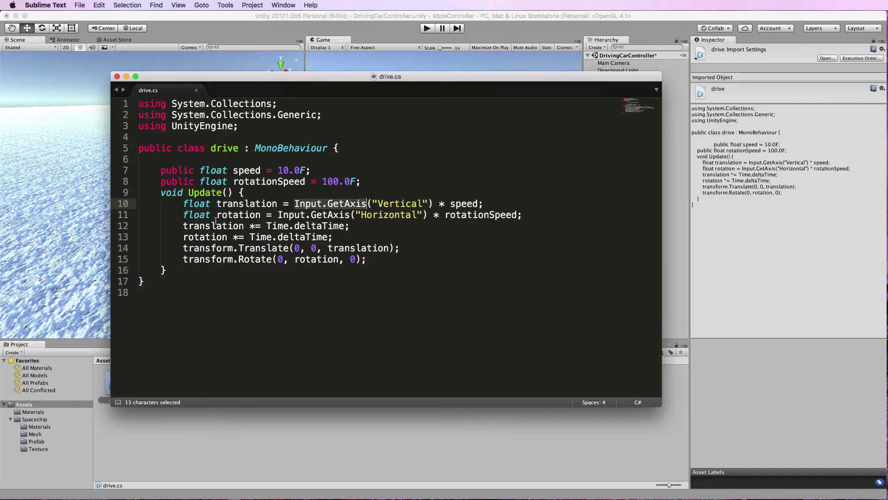
left_click(368, 261)
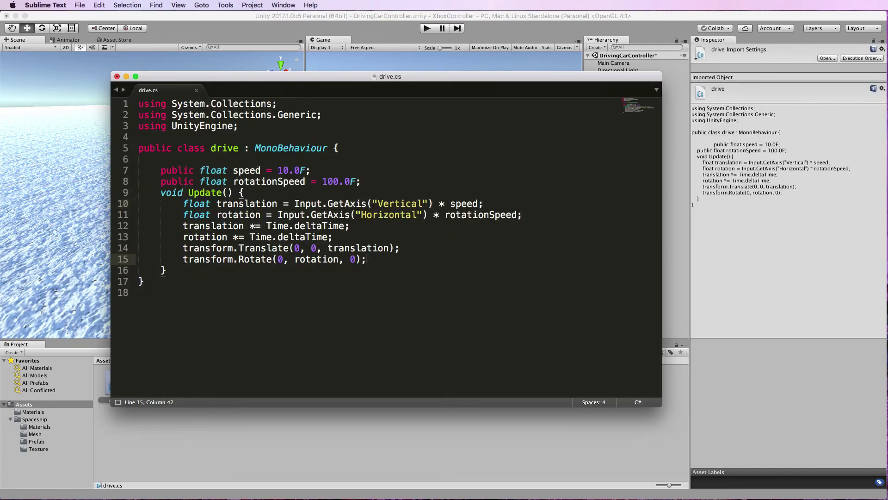
key("Return")
key("Return")
key("Return")
left_click(138, 281)
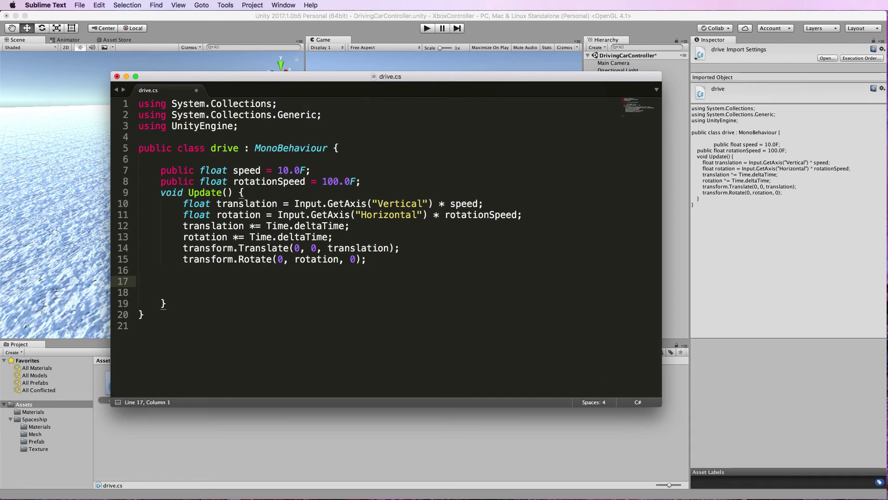
key("super+Tab")
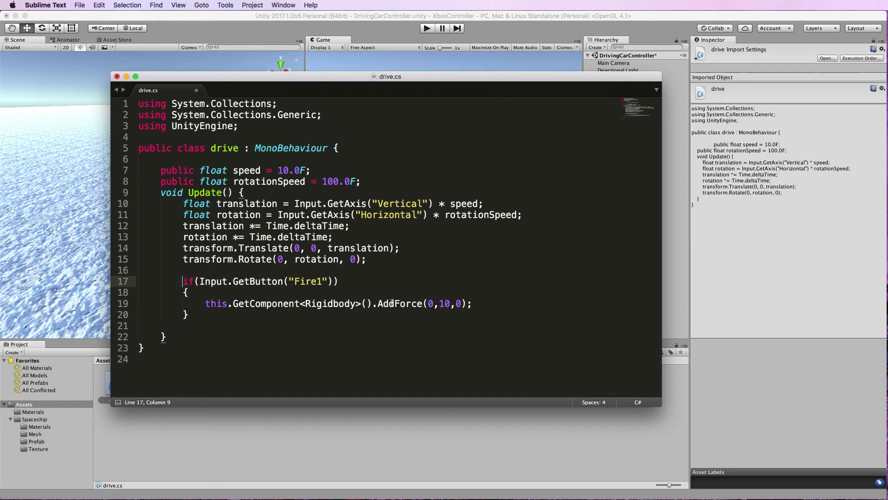
key("super+s")
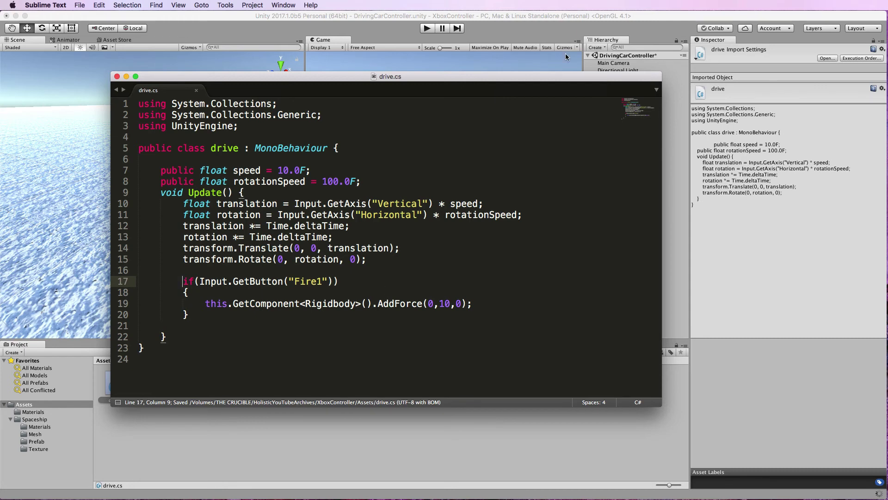
Step: Return to Unity, play-test the scene with the updated drive script, and end play mode
left_click(645, 16)
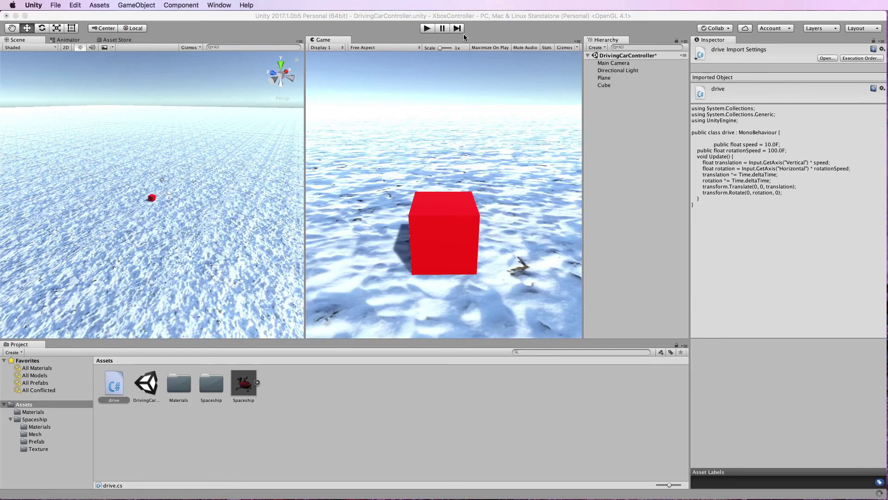
left_click(431, 31)
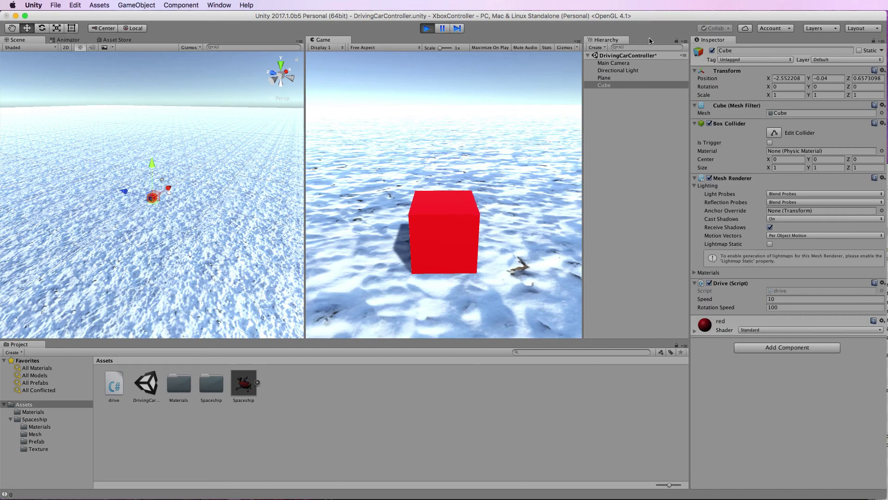
left_click(432, 30)
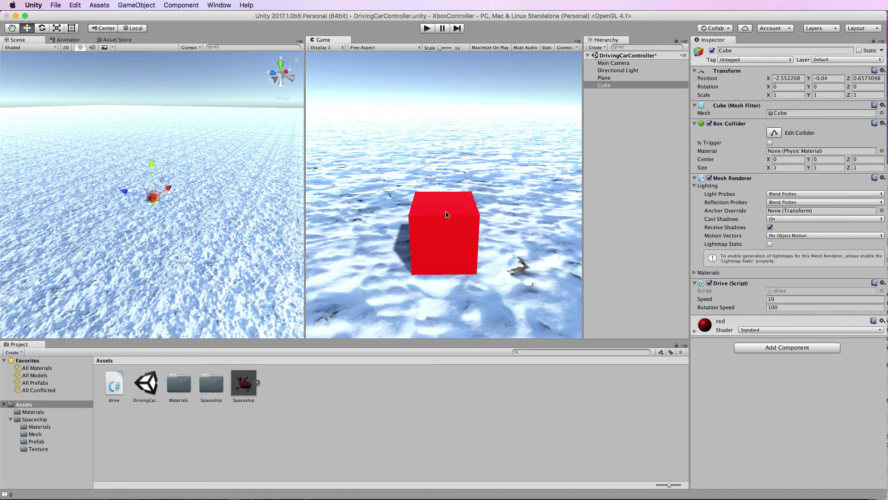
Step: Open the project's Input settings and set the first Fire1 axis's Alt Positive Button to "joystick button 16"
left_click(78, 6)
mouse_move(117, 207)
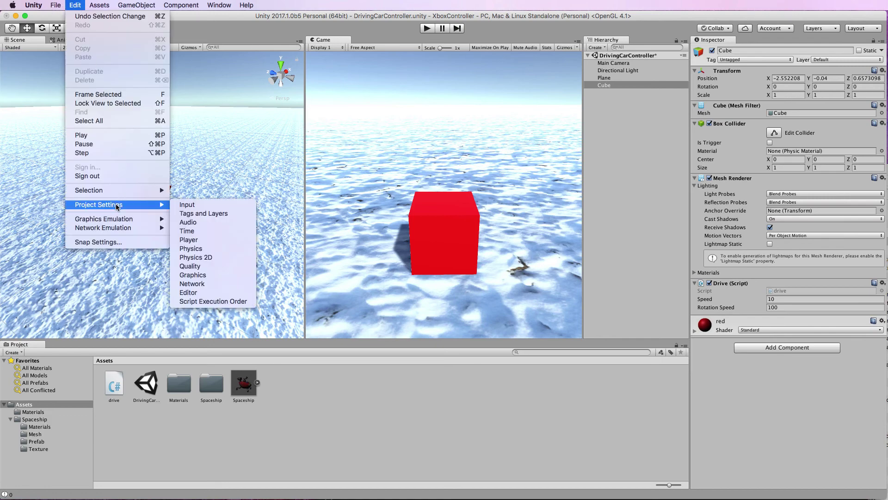
left_click(208, 206)
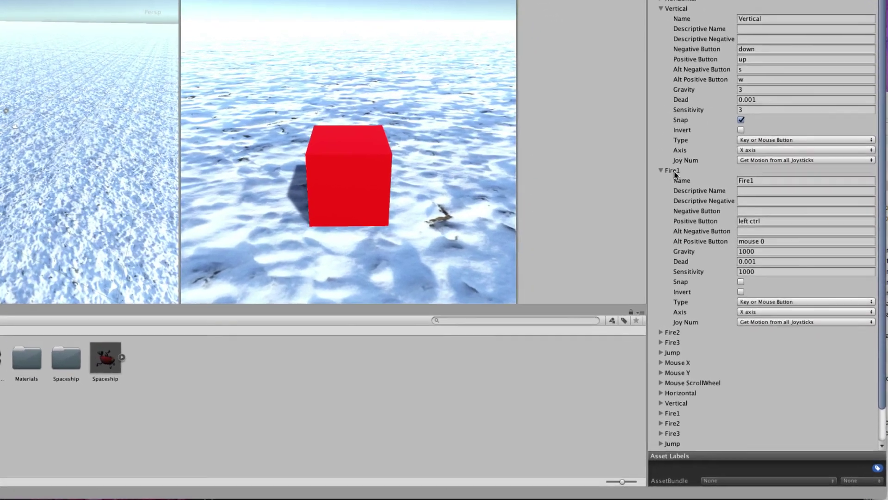
left_click(710, 229)
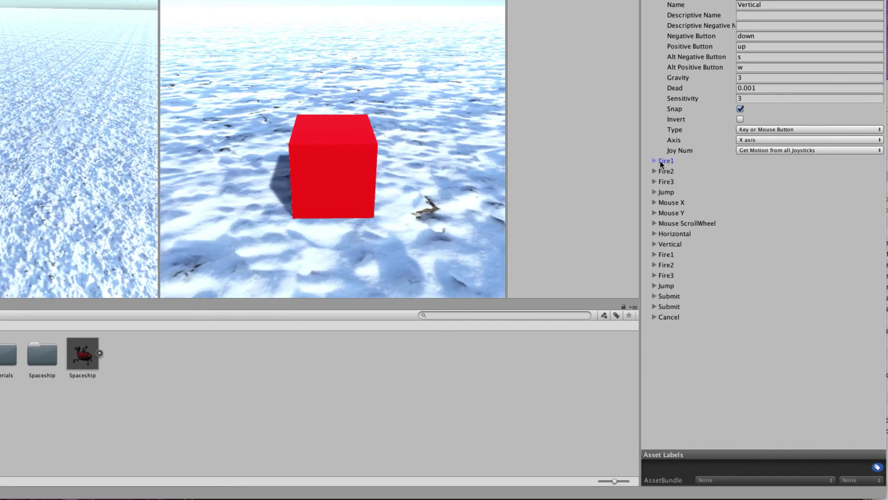
left_click(655, 161)
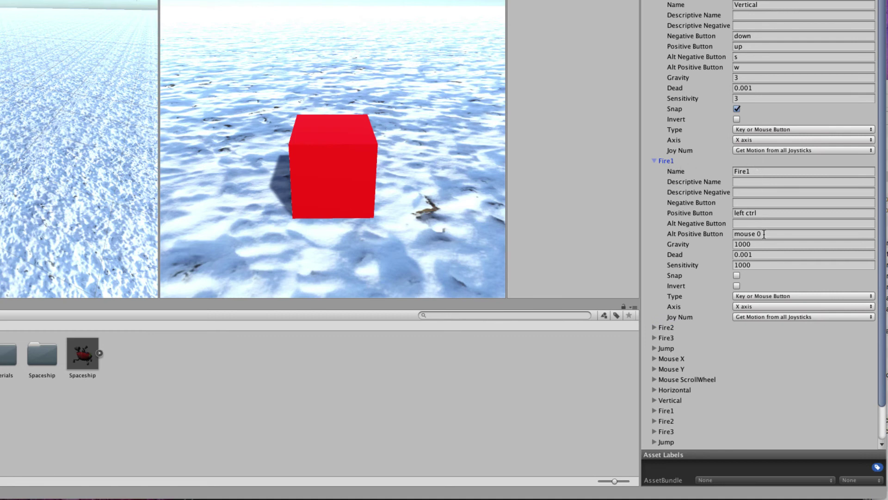
left_click(746, 234)
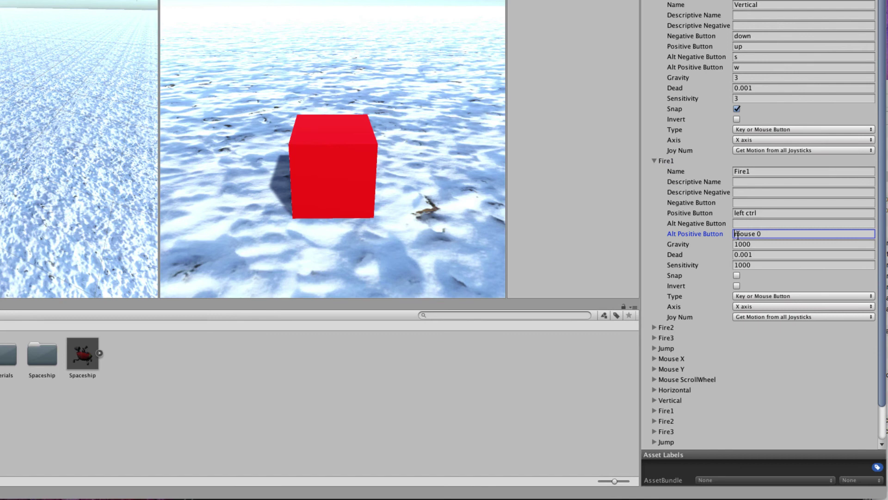
left_click(796, 231)
key("BackSpace")
type("joystick button 16")
key("shift+Tab")
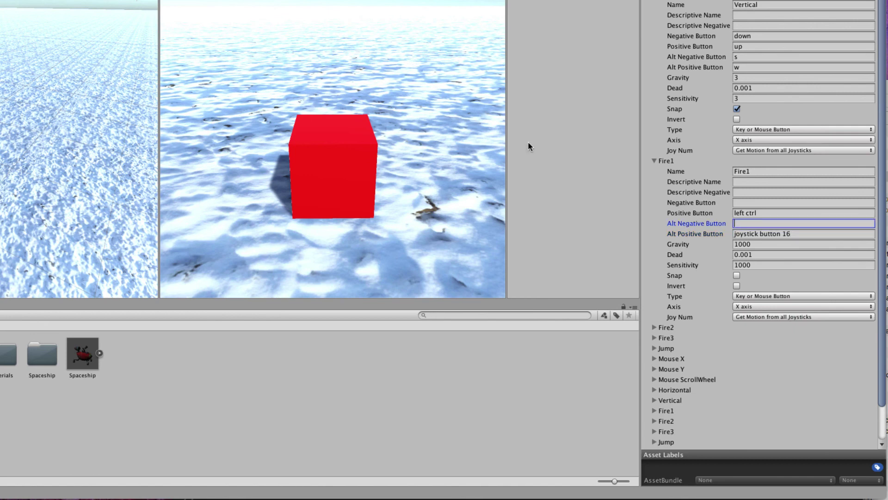